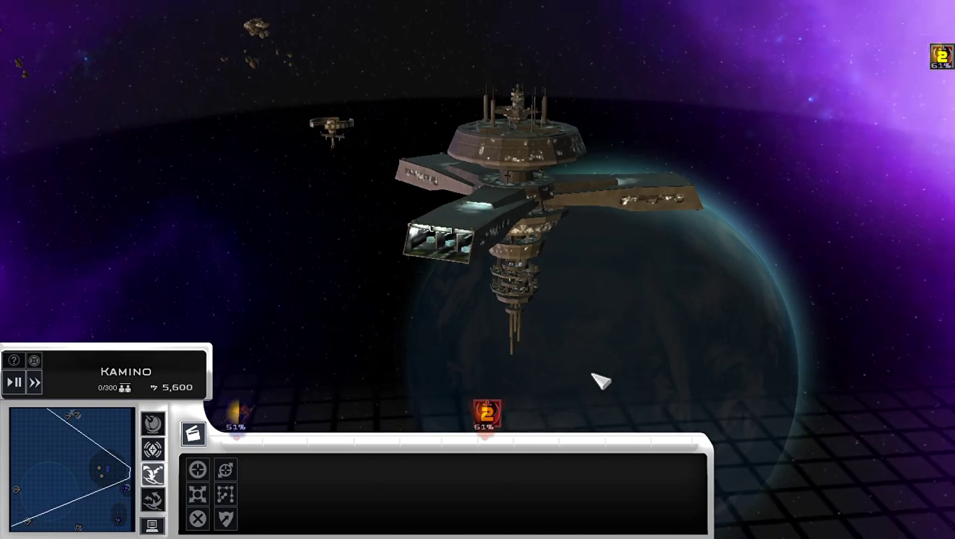
pyautogui.scroll(2, 599, 380)
pyautogui.scroll(-3, 601, 380)
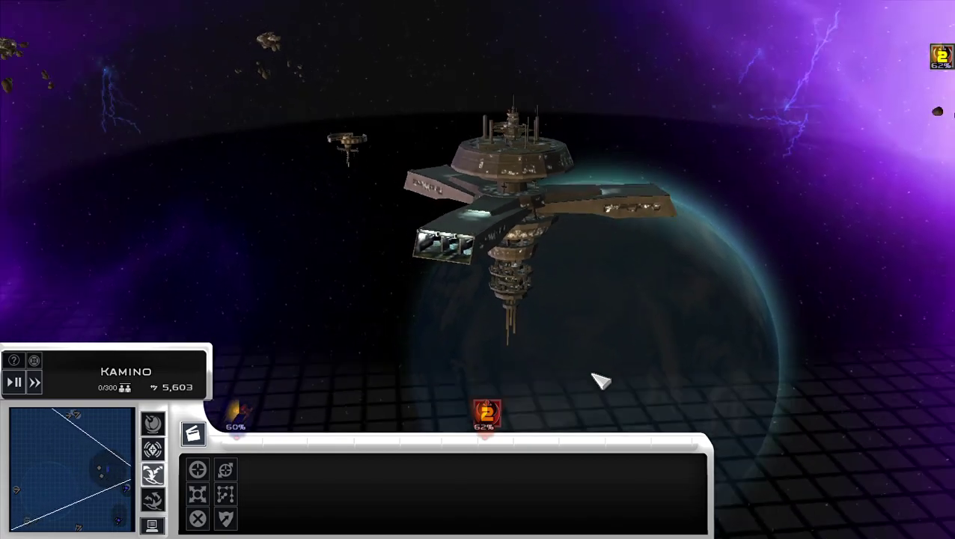
pyautogui.scroll(3, 681, 331)
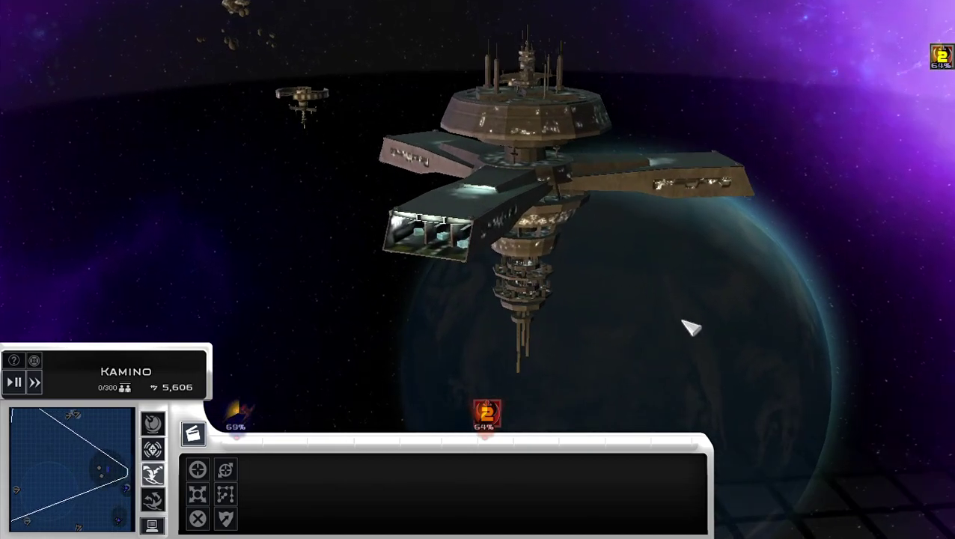
# Step: Orbit the camera around the Kamino station to bring the nebula and asteroids into view
pyautogui.moveTo(690, 328)
pyautogui.mouseDown()
pyautogui.moveTo(683, 204)
pyautogui.moveTo(807, 217)
pyautogui.mouseUp()
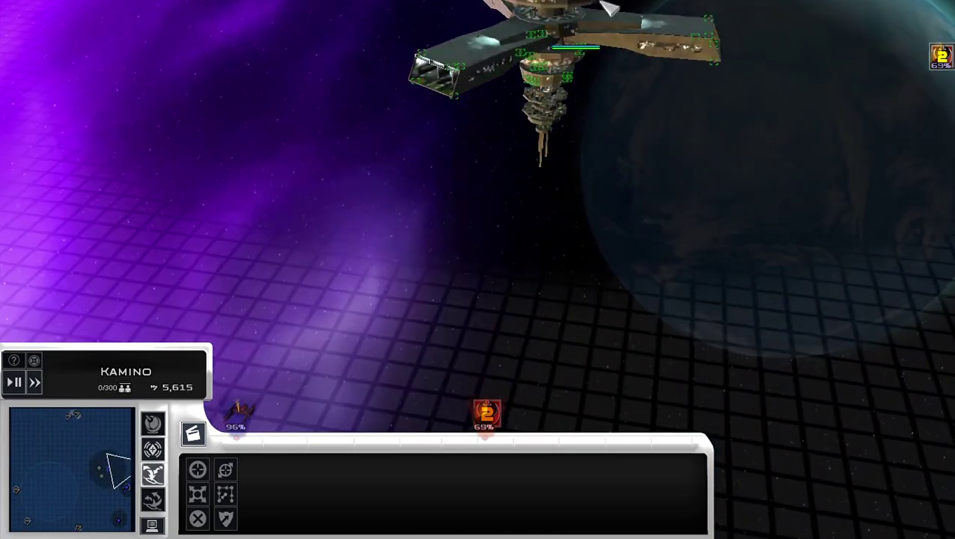
pyautogui.scroll(3, 807, 218)
pyautogui.scroll(-2, 807, 219)
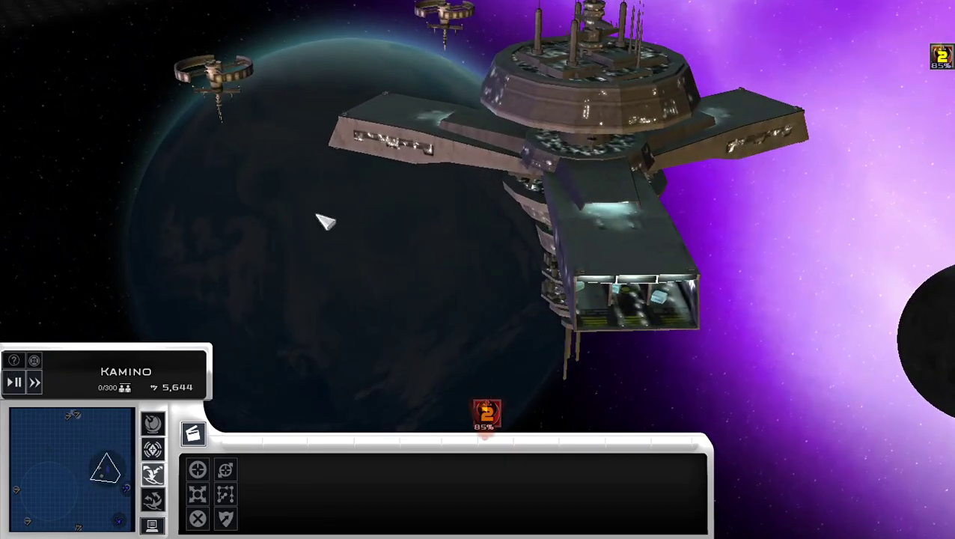
pyautogui.scroll(-5, 582, 281)
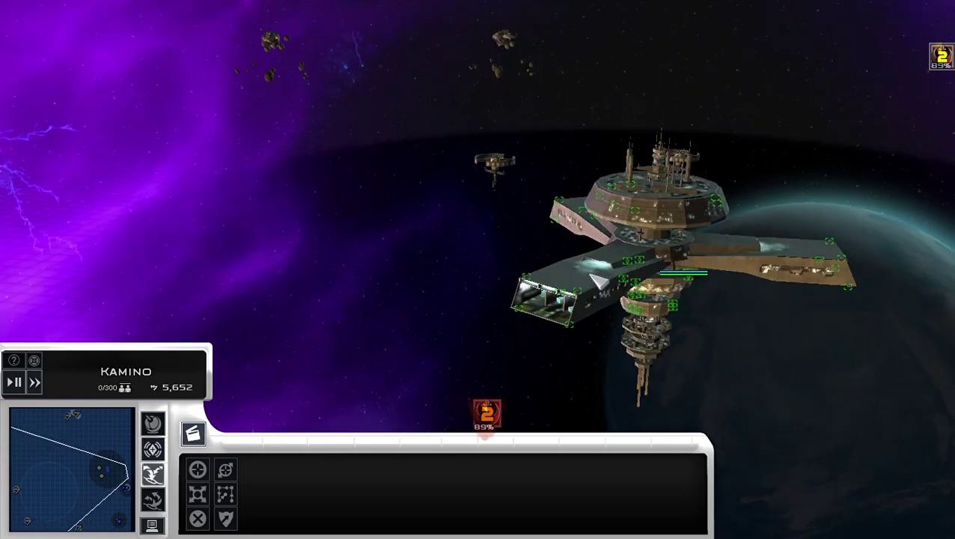
pyautogui.moveTo(584, 285); pyautogui.dragTo(427, 512)
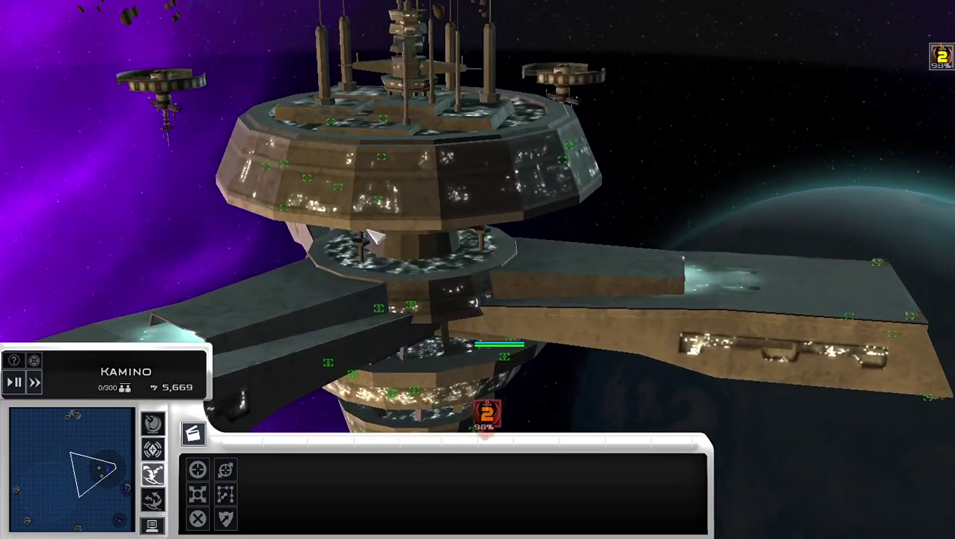
pyautogui.scroll(5, 116, 93)
pyautogui.scroll(-3, 295, 141)
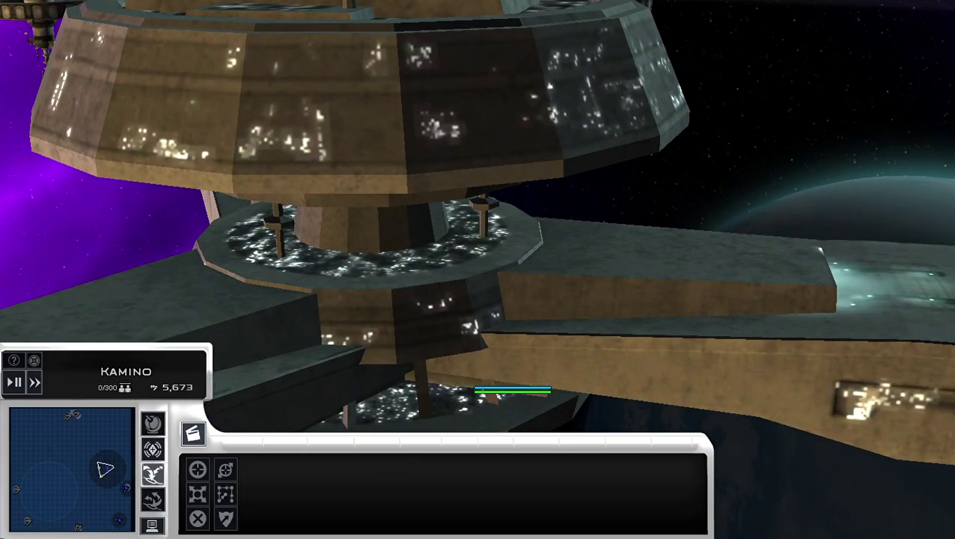
pyautogui.scroll(-5, 427, 224)
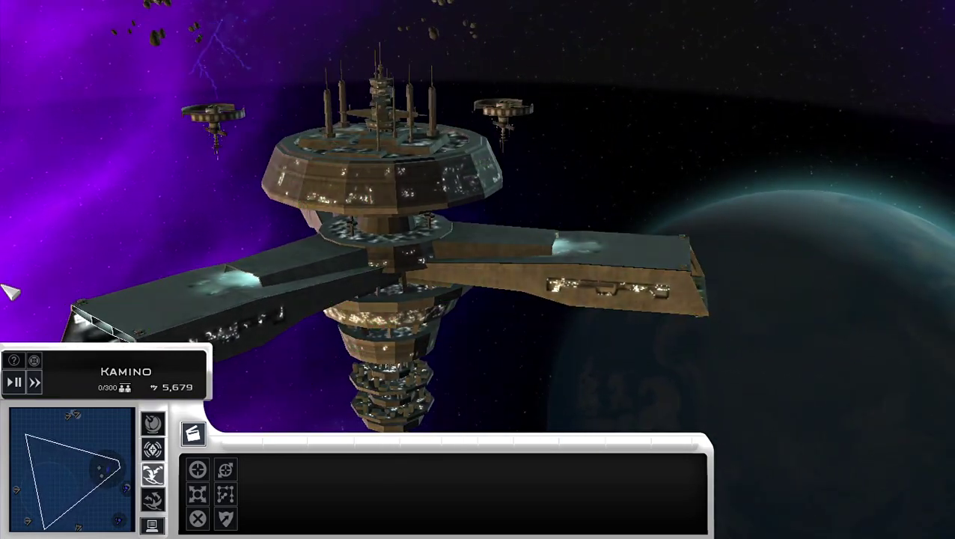
pyautogui.scroll(-3, 547, 235)
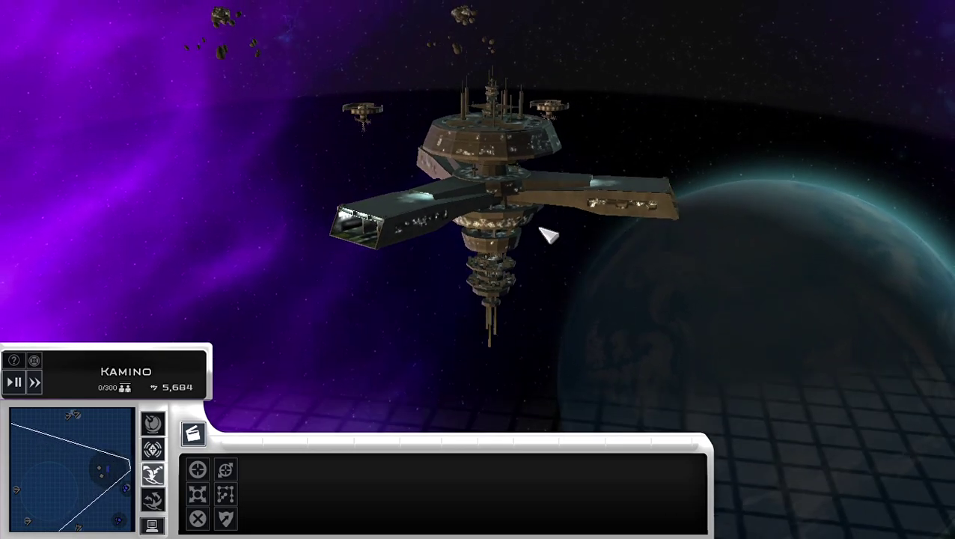
pyautogui.scroll(2, 548, 235)
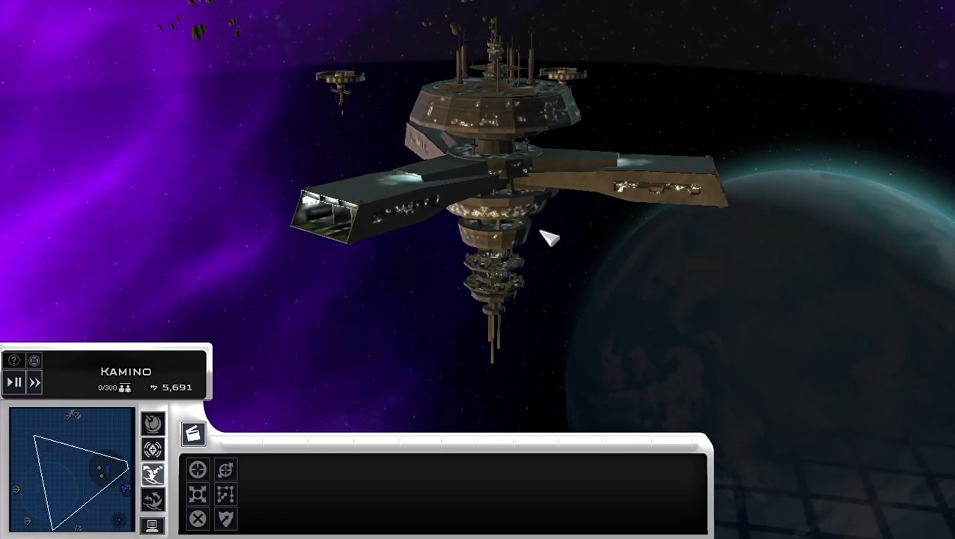
pyautogui.scroll(-2, 583, 284)
pyautogui.scroll(3, 736, 397)
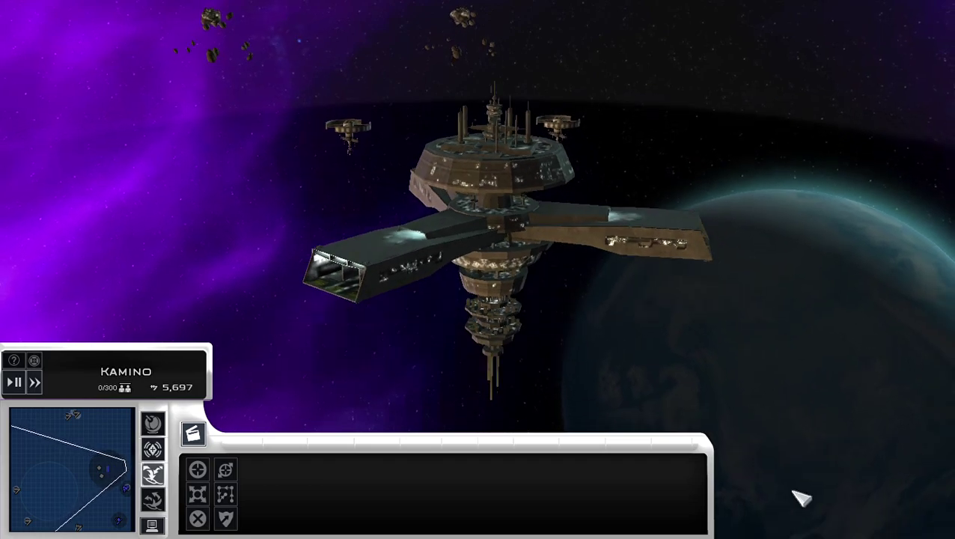
# Step: Bring up the Main Menu and view the Video settings under Options
pyautogui.press('Escape')
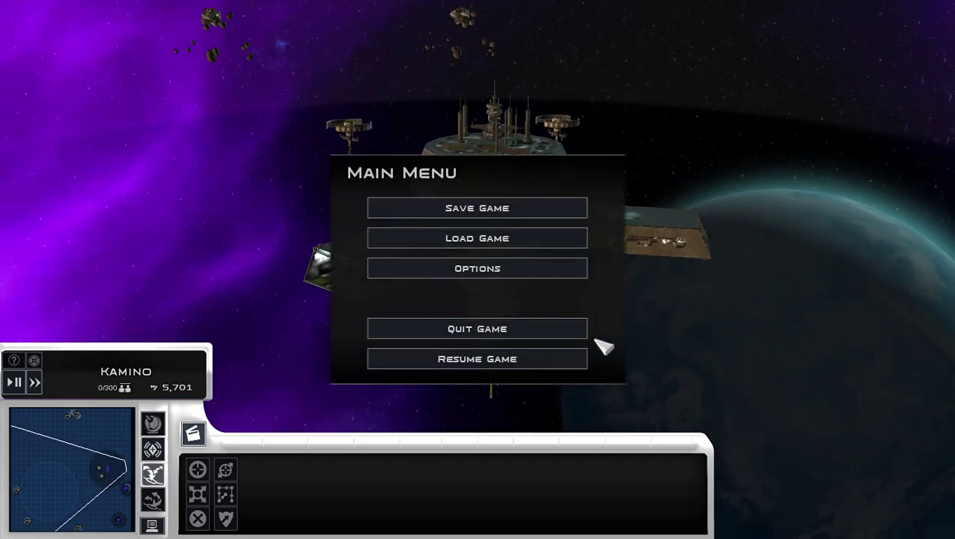
pyautogui.click(571, 277)
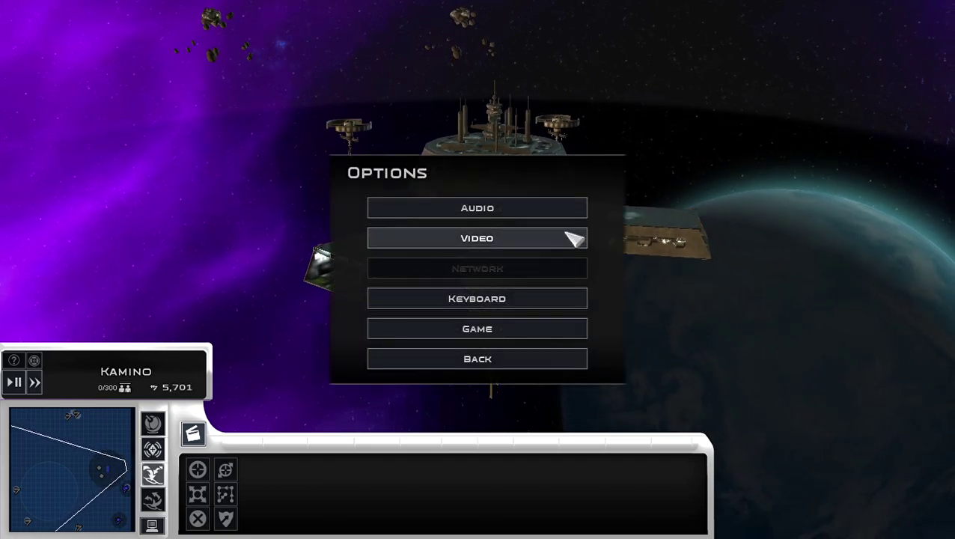
pyautogui.click(574, 238)
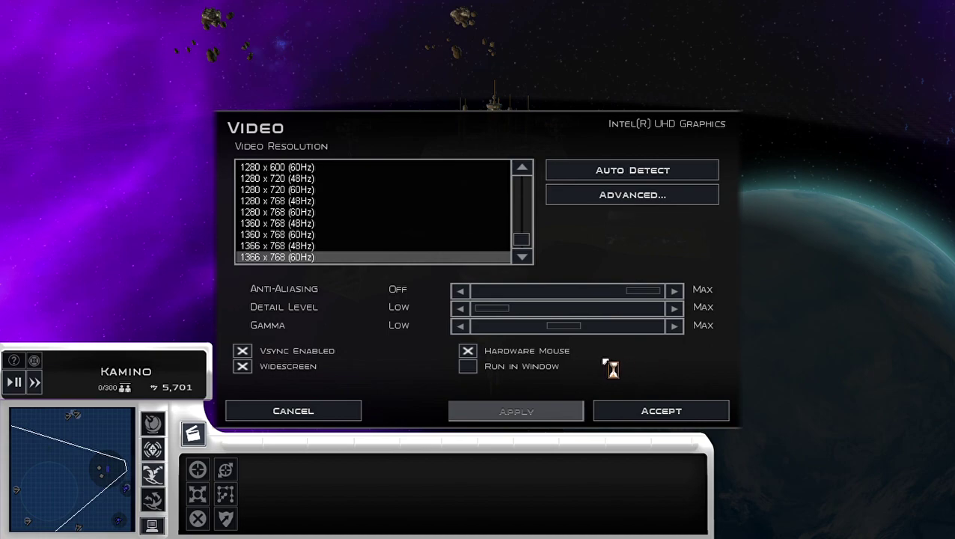
# Step: Return to the battle and build two Asteroid Mining Facilities on the asteroids
pyautogui.press('Escape')
pyautogui.press('Escape')
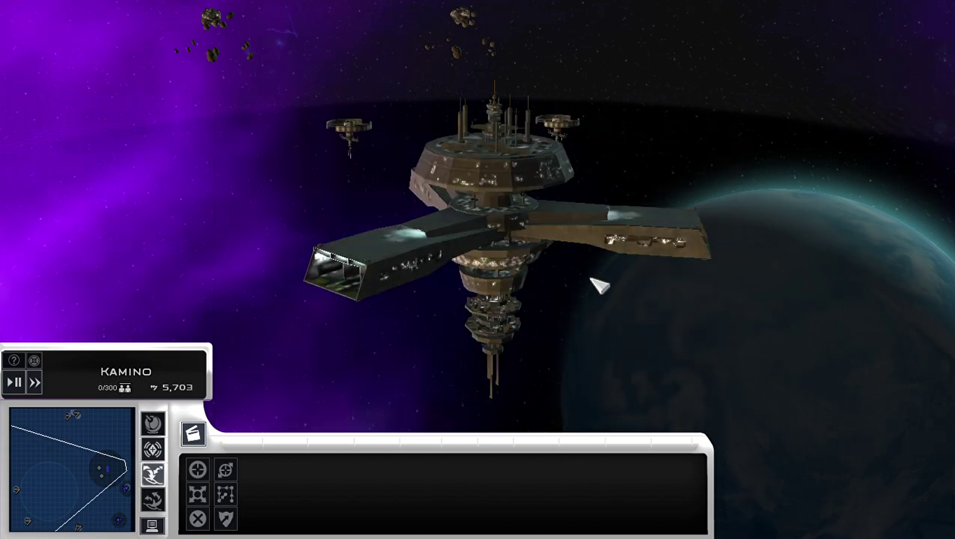
pyautogui.scroll(5, 599, 285)
pyautogui.scroll(-6, 597, 278)
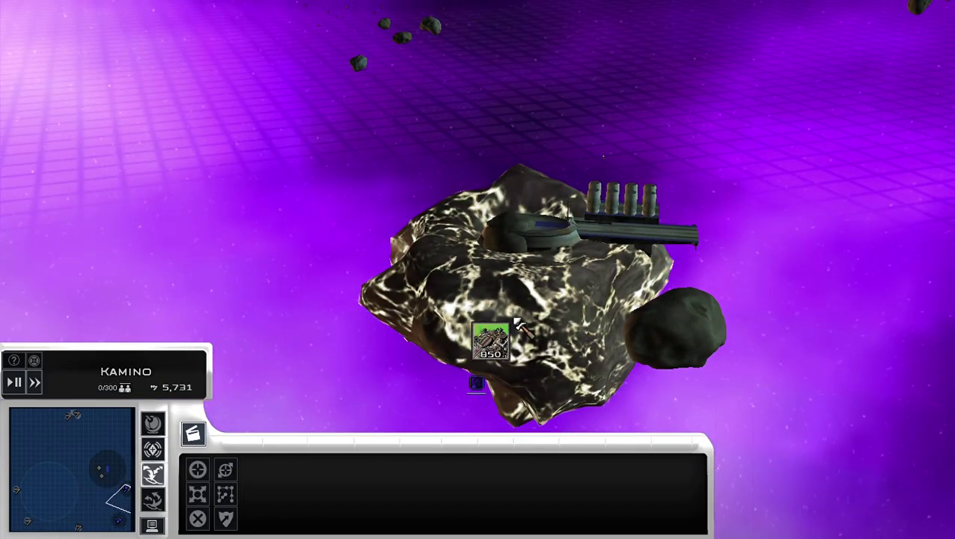
pyautogui.click(517, 328)
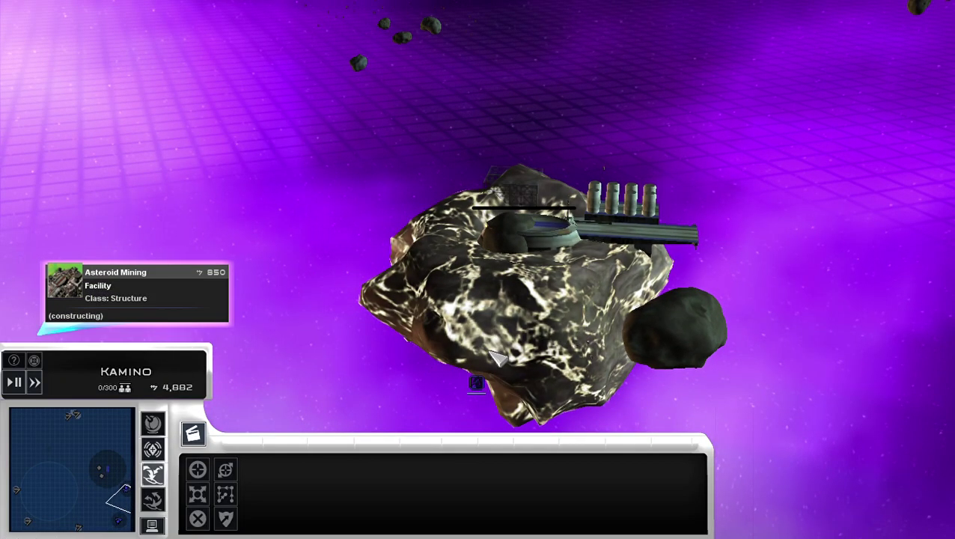
pyautogui.scroll(-10, 406, 149)
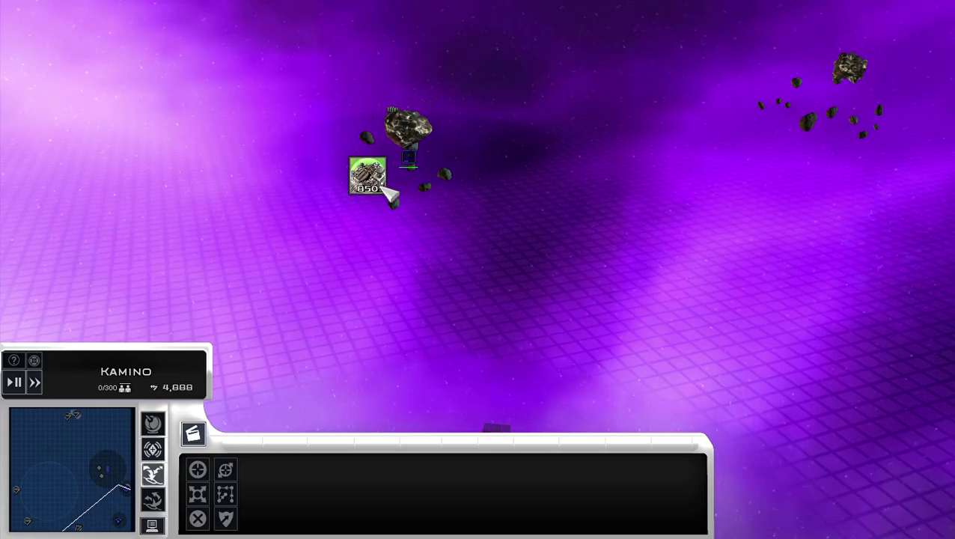
pyautogui.click(384, 187)
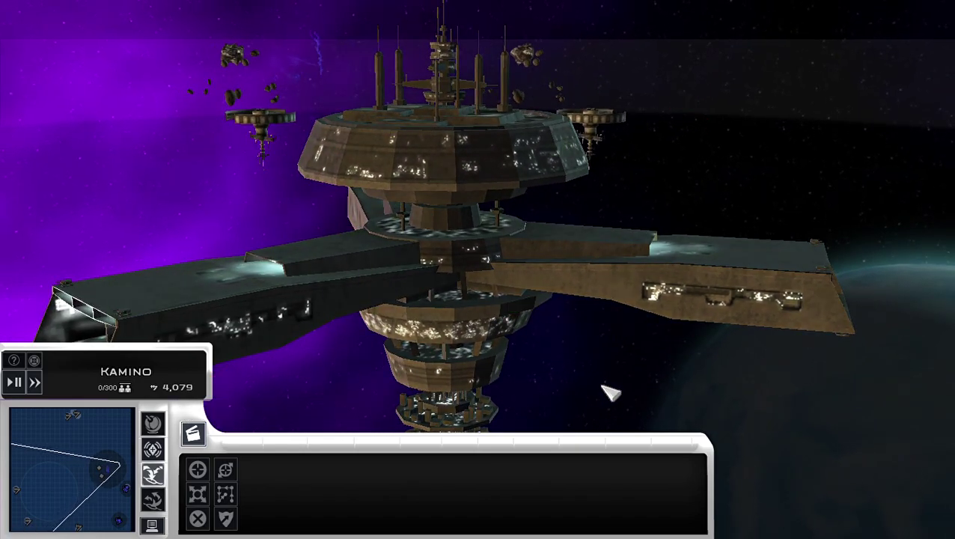
# Step: Review the Video and Advanced detail settings, cancel without changes, and return to the pause menu
pyautogui.press('Escape')
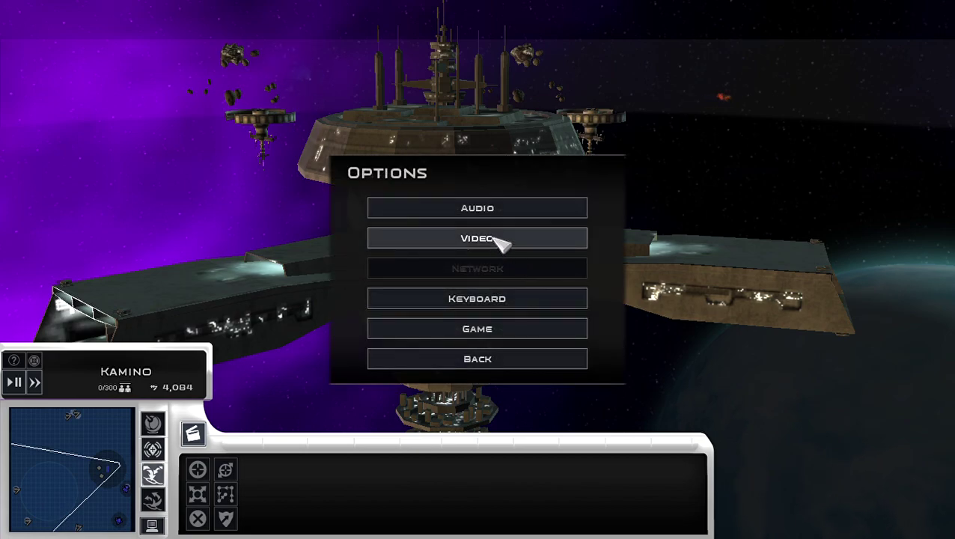
pyautogui.click(500, 243)
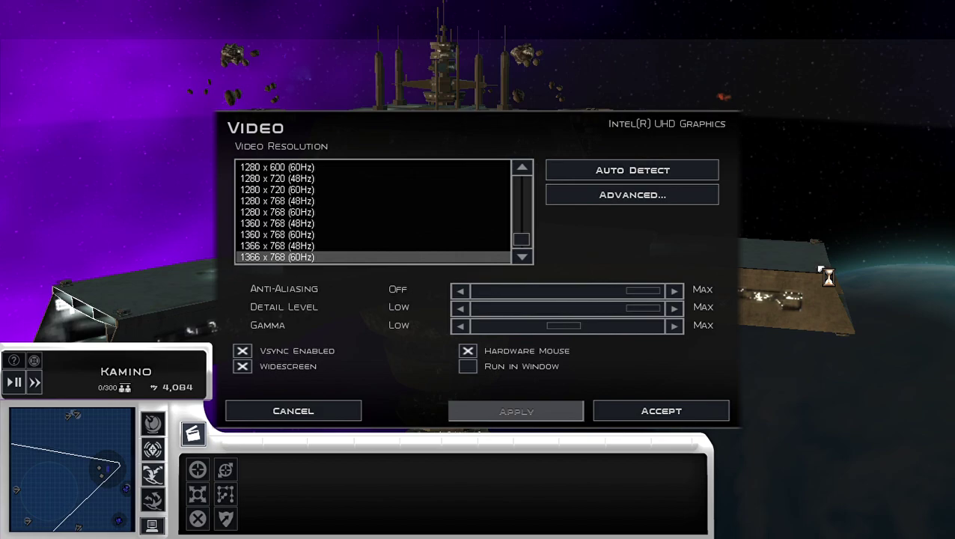
pyautogui.click(608, 207)
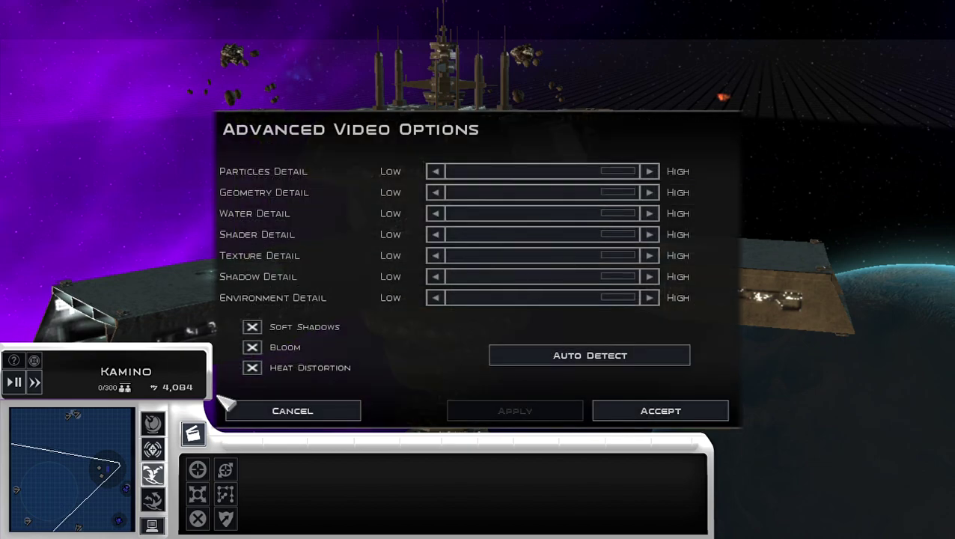
pyautogui.click(297, 414)
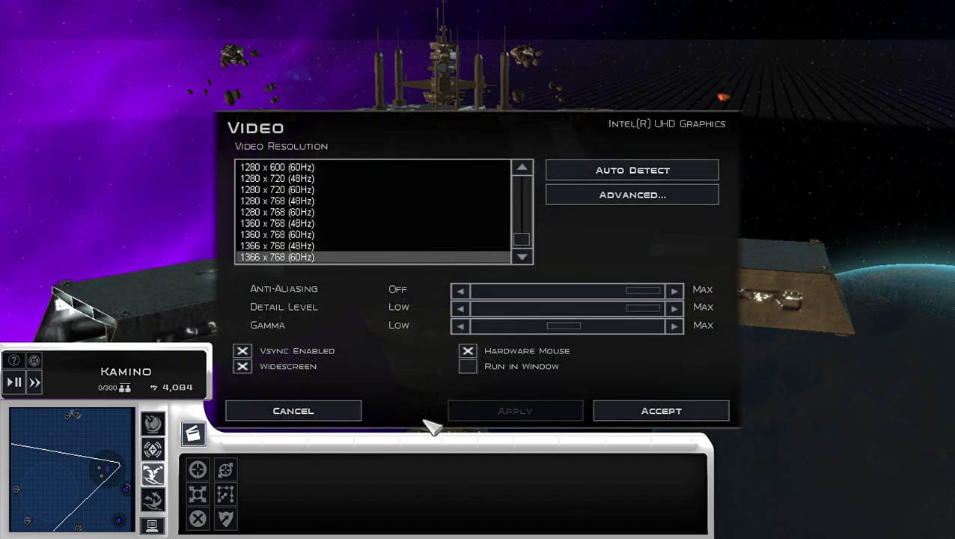
pyautogui.click(228, 413)
pyautogui.press('Escape')
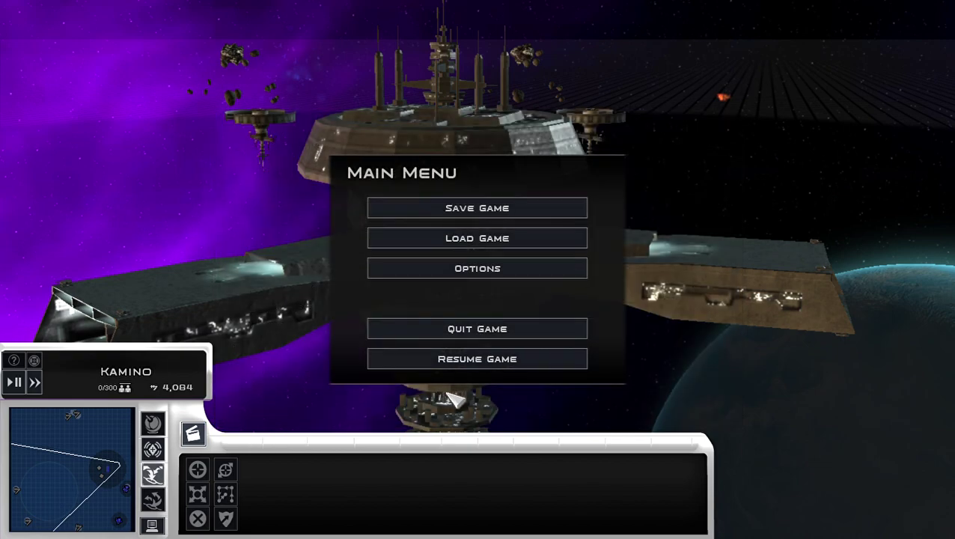
# Step: Resume the battle and rotate the camera around the Kamino space station
pyautogui.press('Escape')
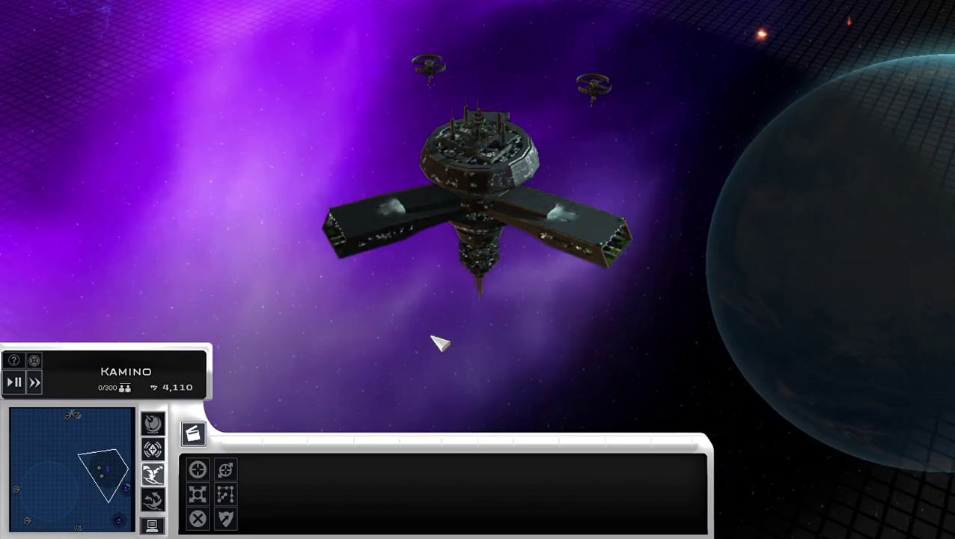
pyautogui.moveTo(440, 343); pyautogui.dragTo(441, 346)
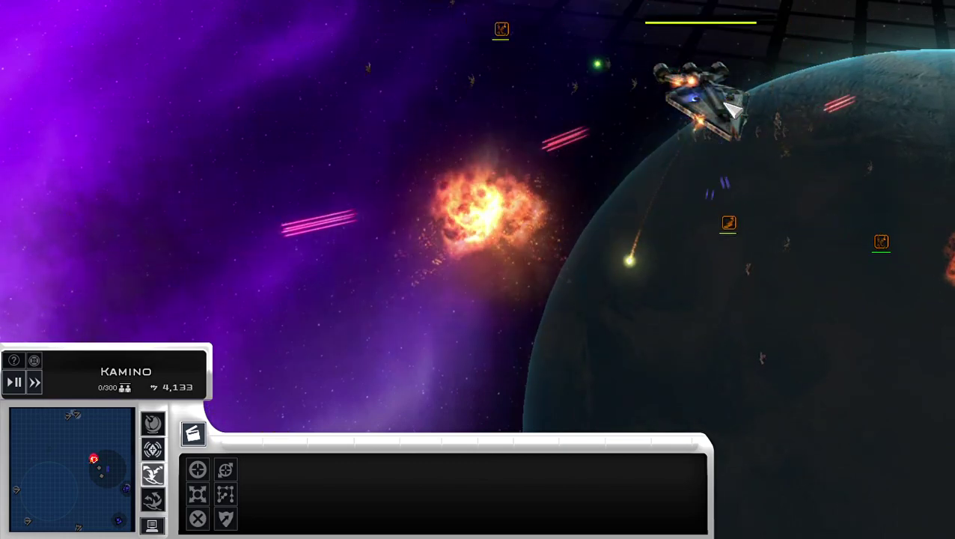
pyautogui.moveTo(720, 113)
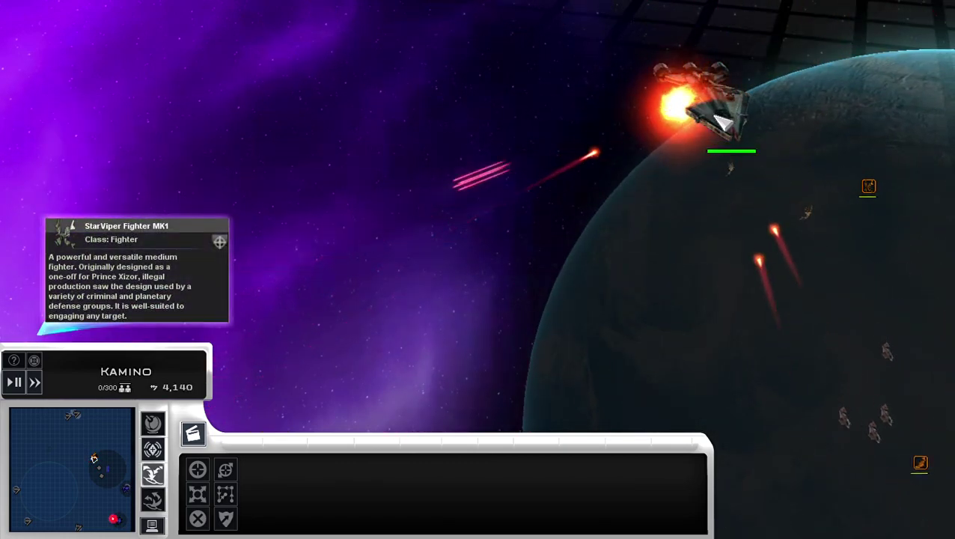
pyautogui.scroll(-2, 718, 131)
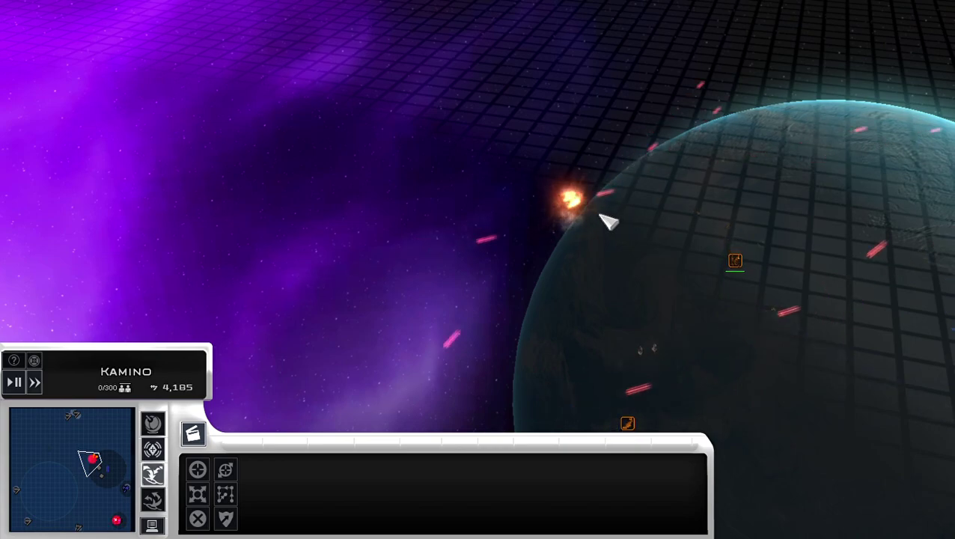
pyautogui.press('Left')
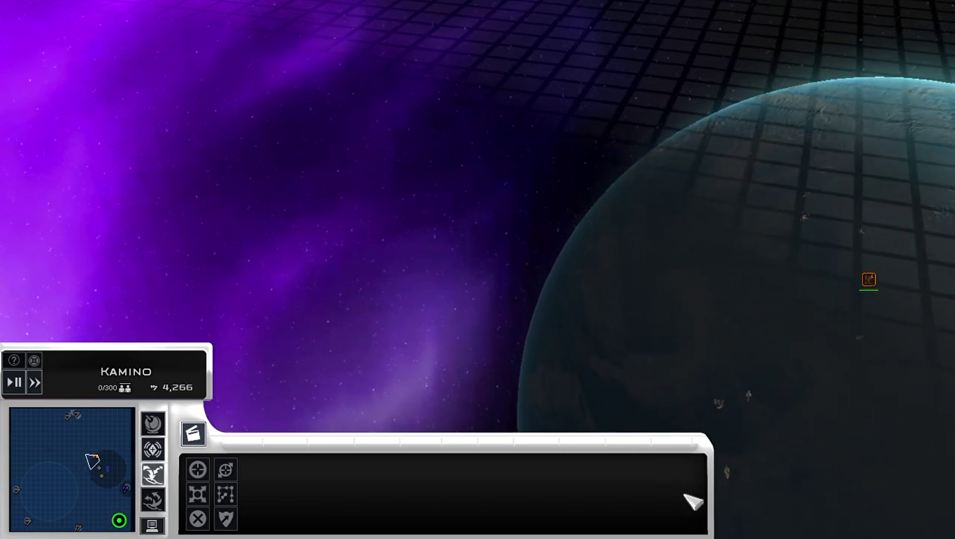
pyautogui.scroll(-3, 694, 501)
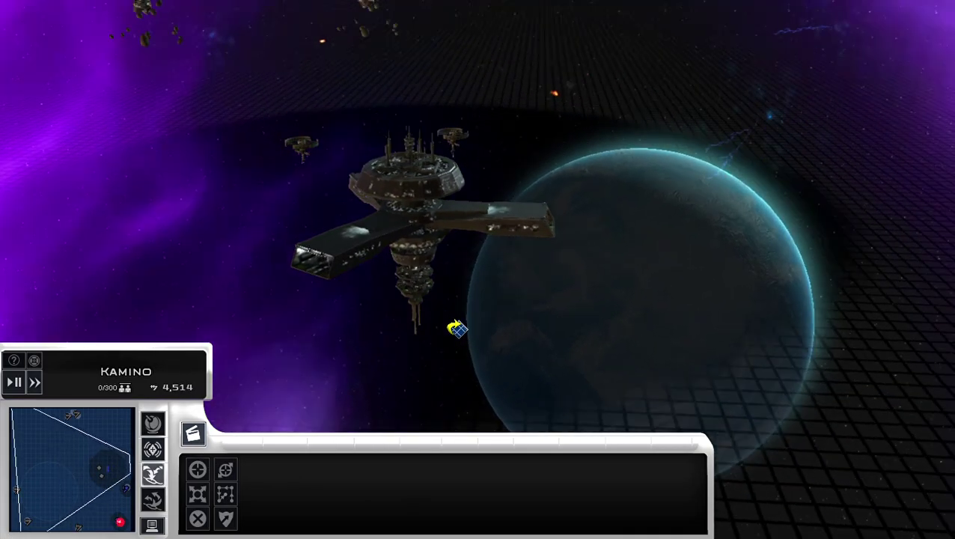
pyautogui.scroll(3, 456, 327)
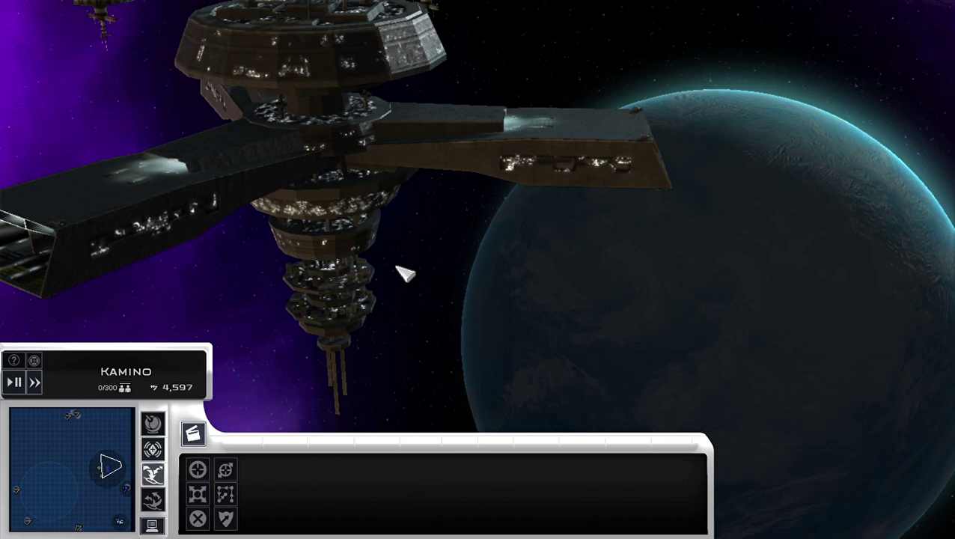
pyautogui.scroll(-3, 405, 274)
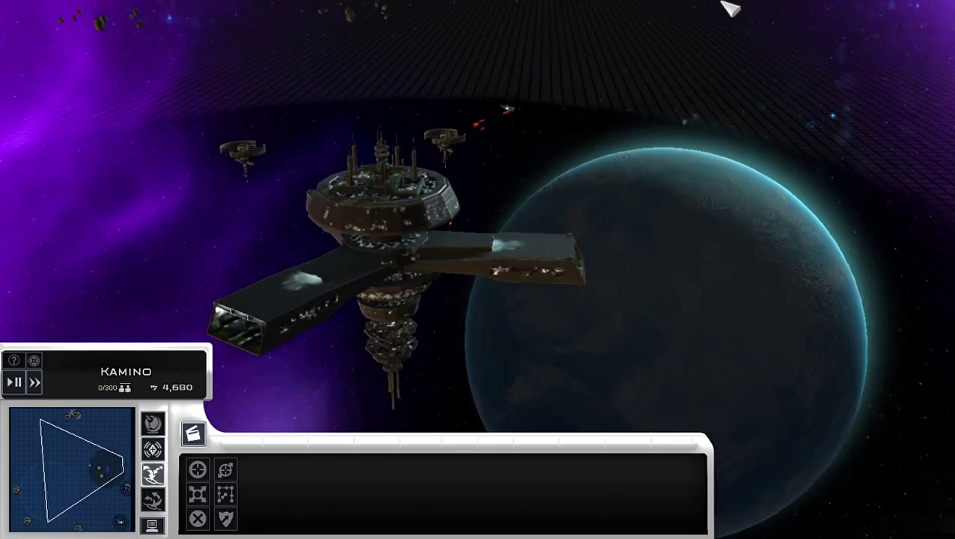
pyautogui.scroll(3, 582, 238)
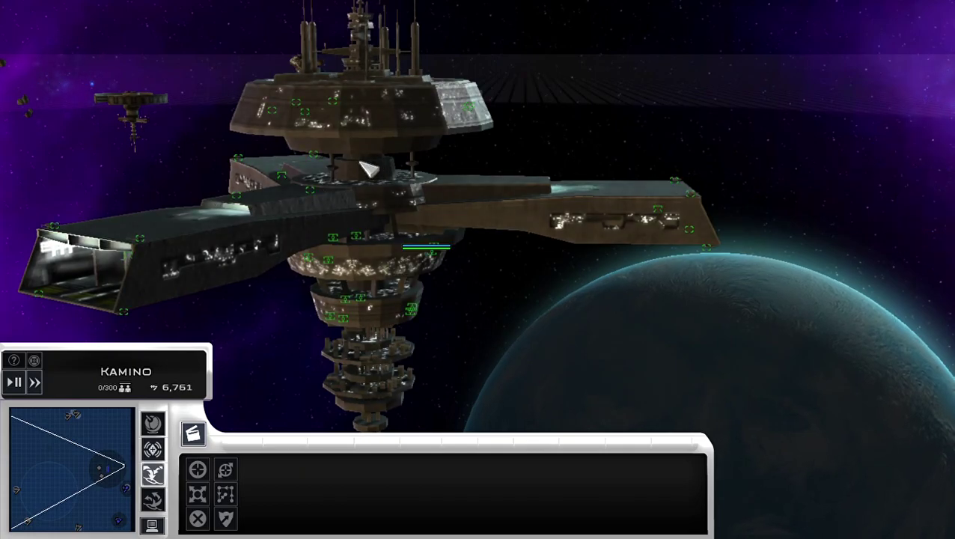
pyautogui.scroll(-5, 64, 307)
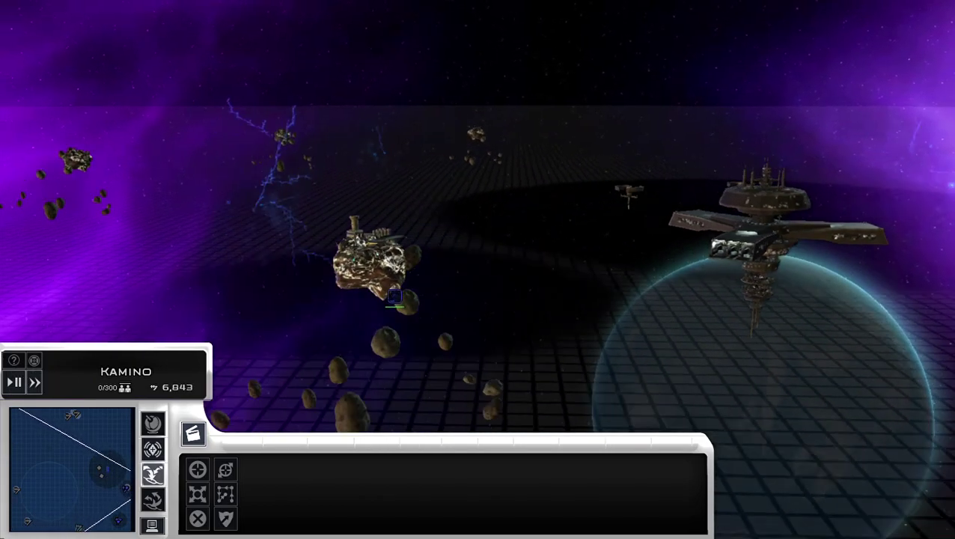
pyautogui.scroll(-3, 17, 485)
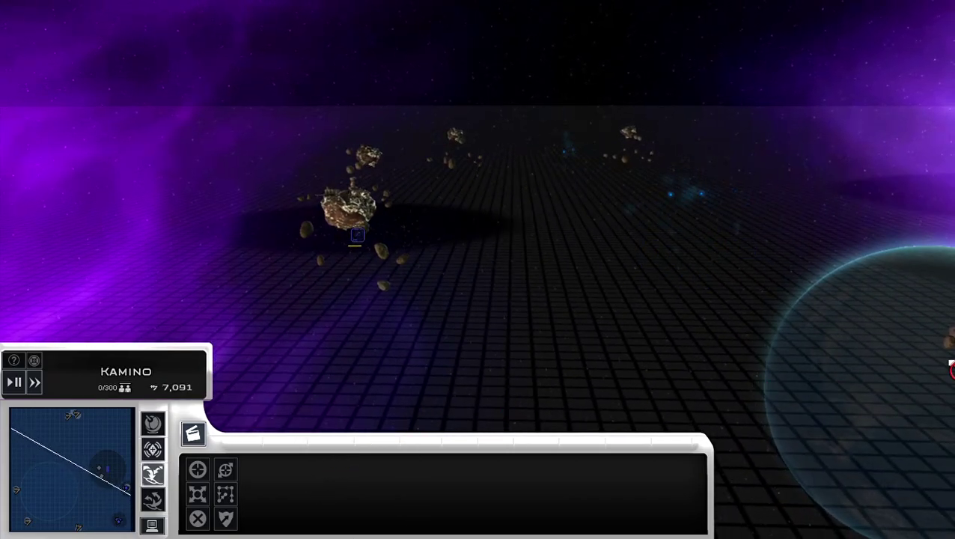
pyautogui.scroll(3, 703, 225)
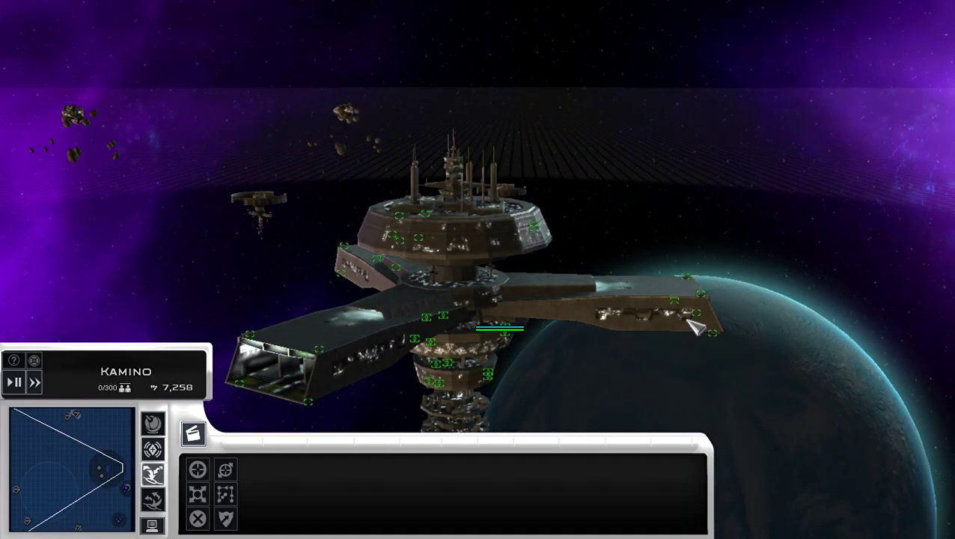
pyautogui.scroll(-3, 792, 369)
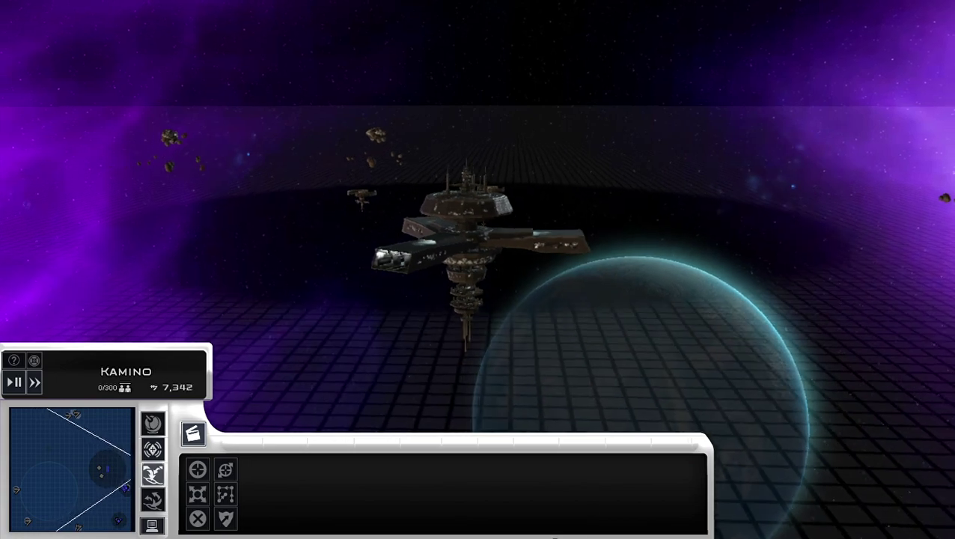
pyautogui.scroll(2, 686, 283)
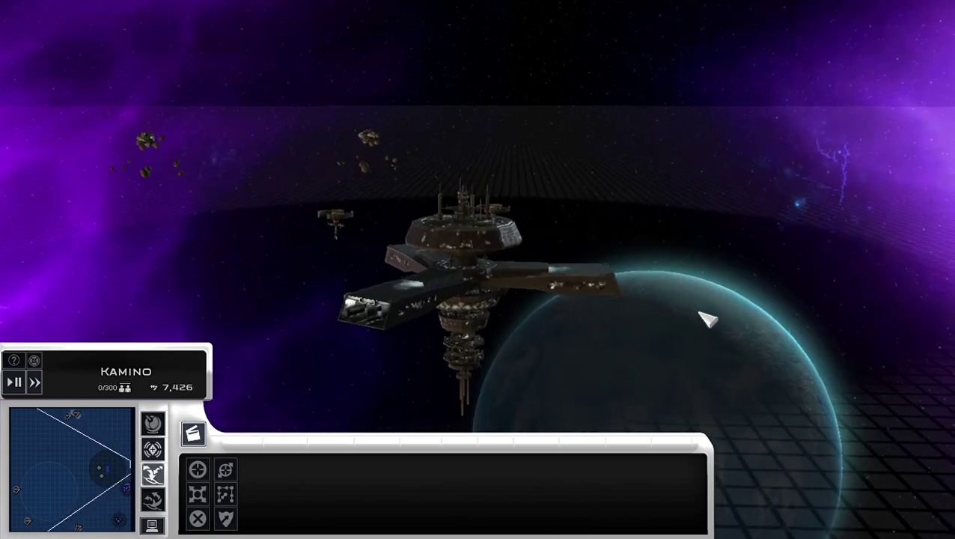